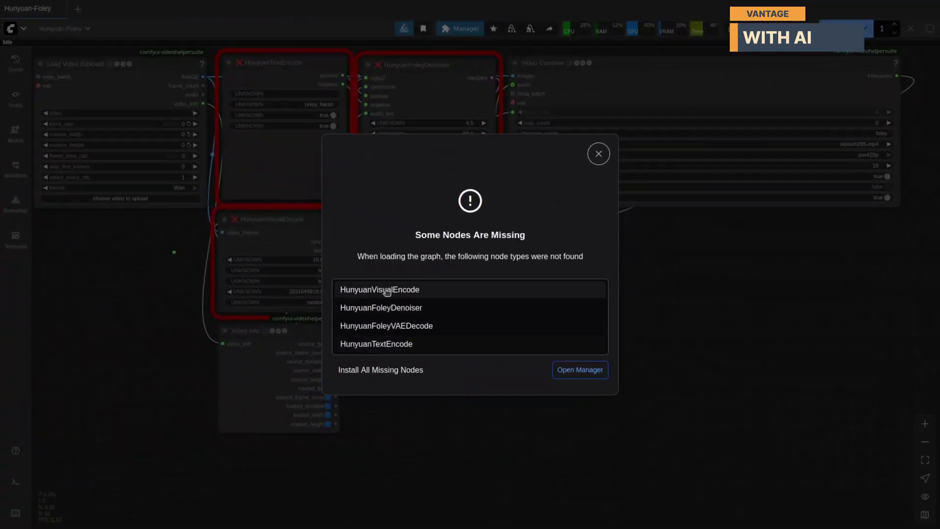
Dismiss the missing-nodes warning and install ComfyUI-HunyuanFoley from the Custom Nodes Manager.
{"action": "left_click", "coordinate": [599, 154]}
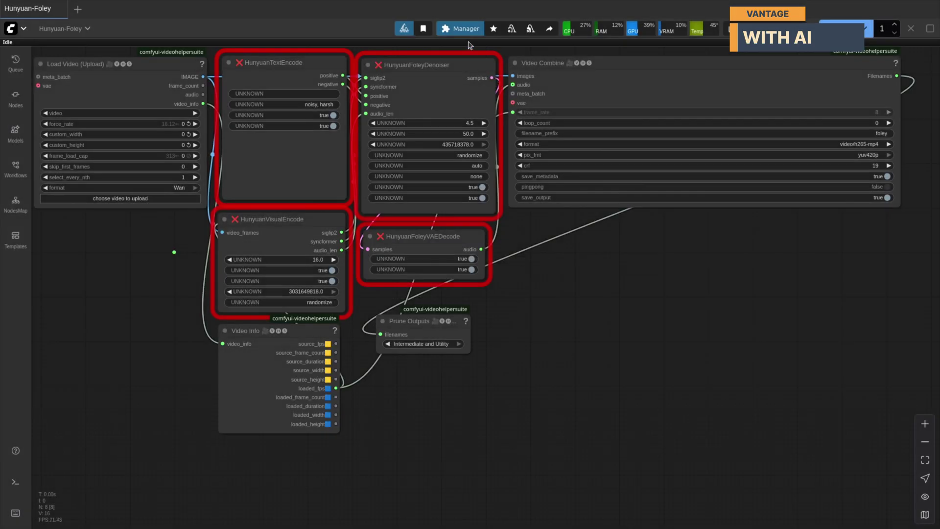
{"action": "left_click", "coordinate": [460, 30]}
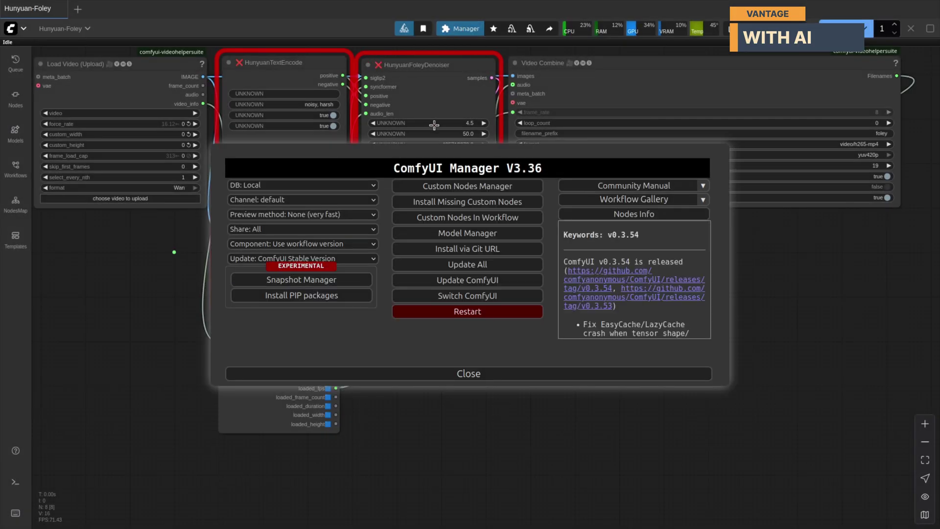
{"action": "left_click", "coordinate": [468, 187]}
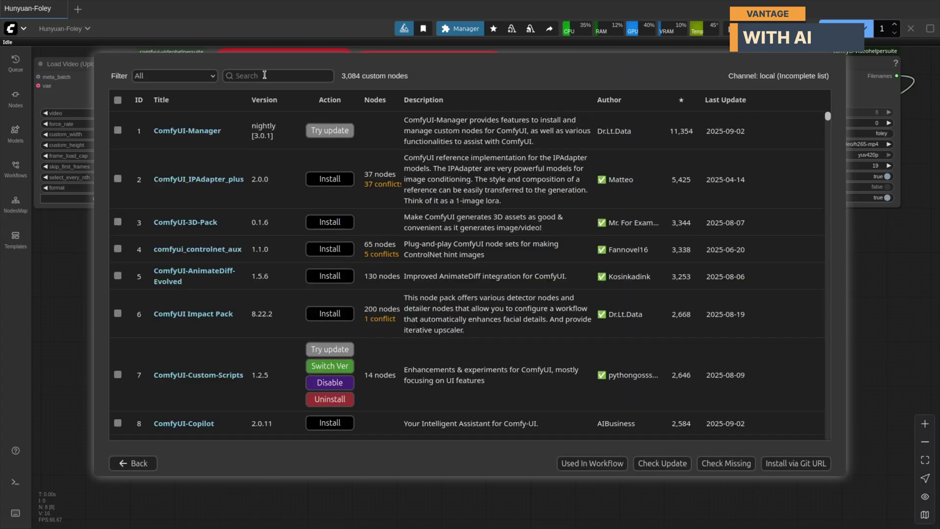
{"action": "type", "text": "HunyuanFoley"}
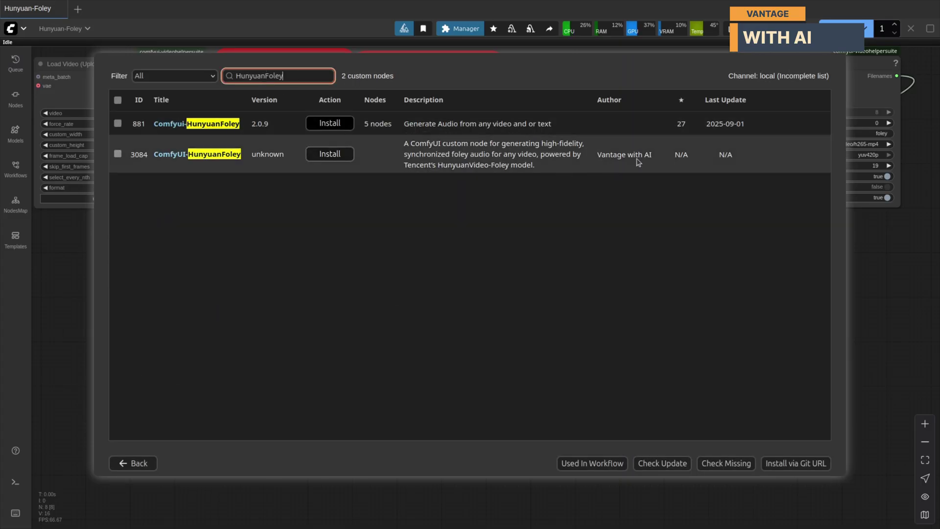
{"action": "left_click", "coordinate": [333, 154]}
Restart the ComfyUI server and refresh the page so the new nodes load.
{"action": "left_click", "coordinate": [193, 463]}
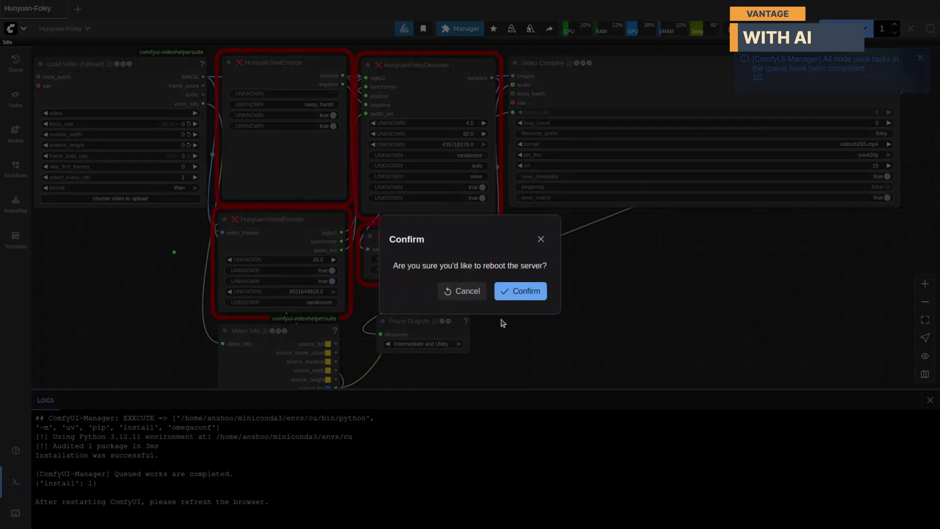
{"action": "left_click", "coordinate": [521, 292]}
{"action": "left_click", "coordinate": [630, 287]}
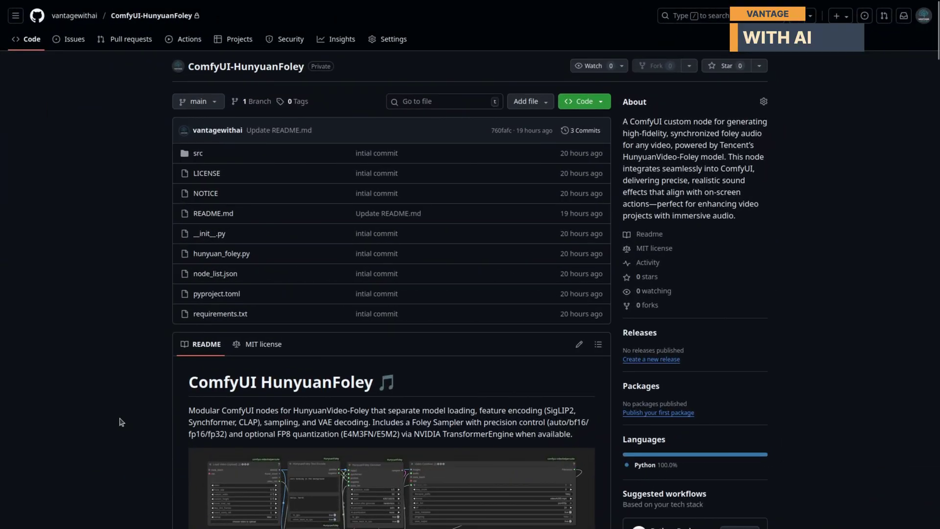
Scroll the ComfyUI-HunyuanFoley README down to the Installation and Download Models sections.
{"action": "scroll", "coordinate": [121, 422], "scroll_direction": "down", "scroll_amount": 3}
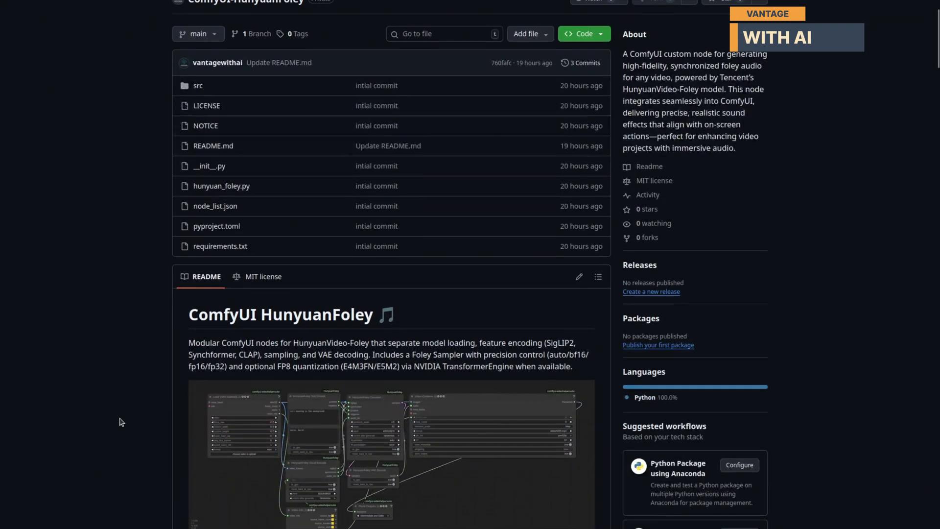
{"action": "scroll", "coordinate": [121, 422], "scroll_direction": "down", "scroll_amount": 10}
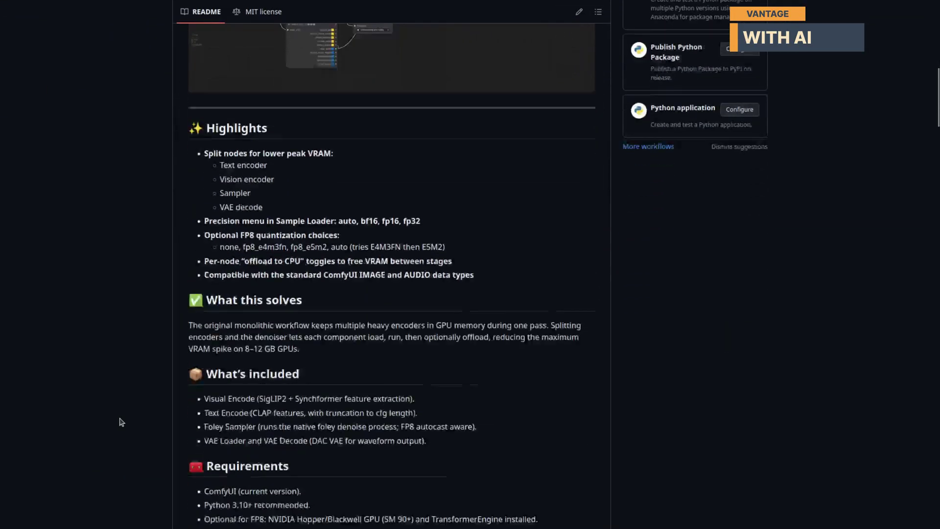
{"action": "scroll", "coordinate": [122, 423], "scroll_direction": "down", "scroll_amount": 8}
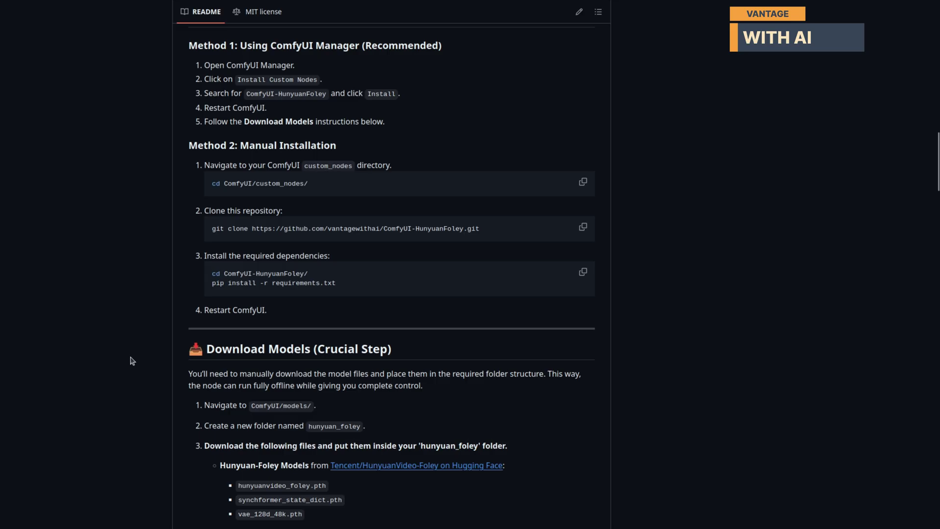
Scroll to Download Models and open the Tencent/HunyuanVideo-Foley files on Hugging Face.
{"action": "scroll", "coordinate": [131, 360], "scroll_direction": "down", "scroll_amount": 4}
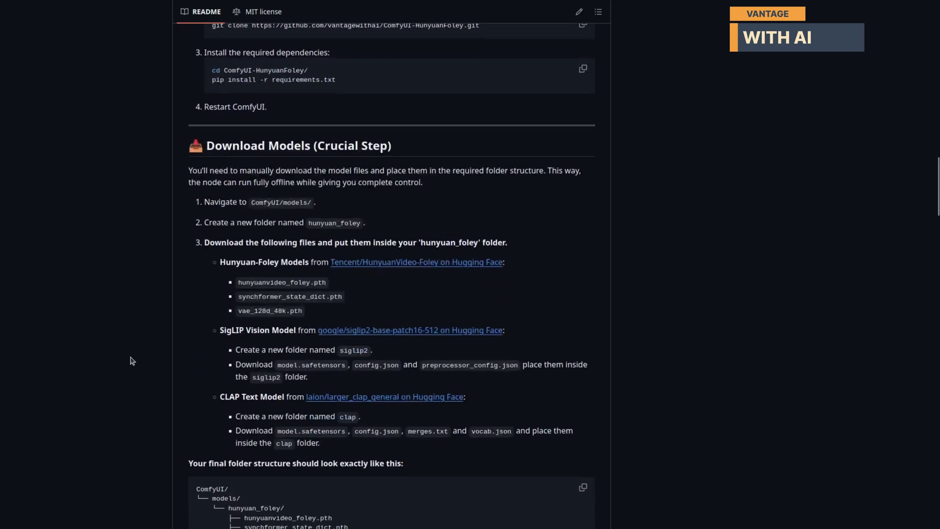
{"action": "scroll", "coordinate": [131, 361], "scroll_direction": "down", "scroll_amount": 1}
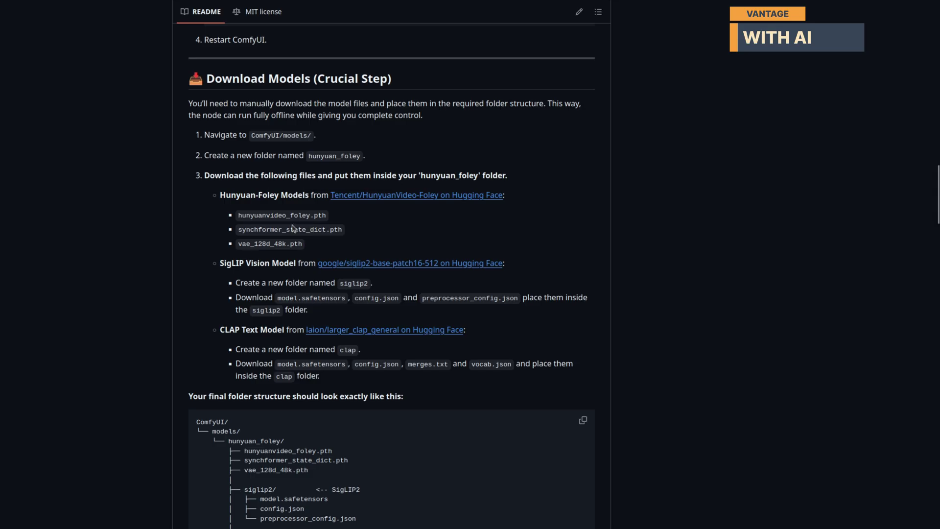
{"action": "left_click", "coordinate": [390, 196]}
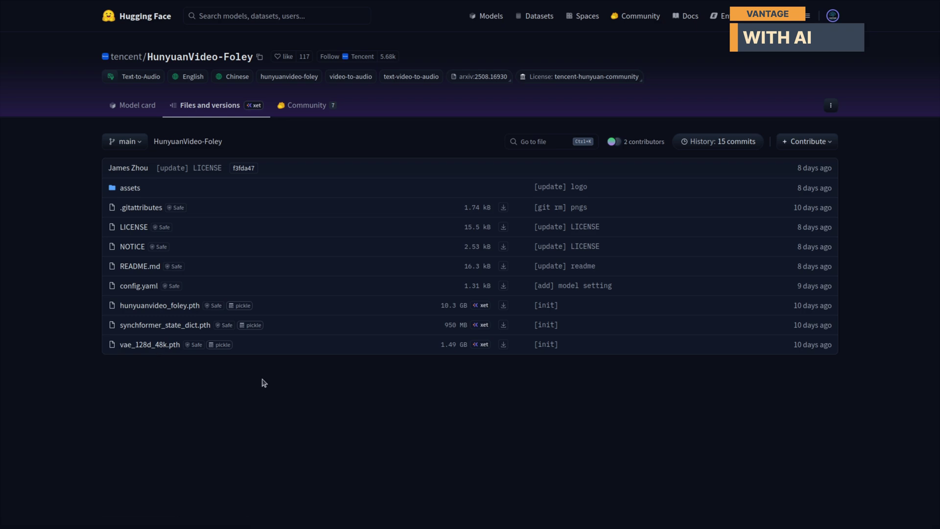
Go back to the README and open the google/siglip2-base-patch16-512 files page.
{"action": "key", "text": "alt+Left"}
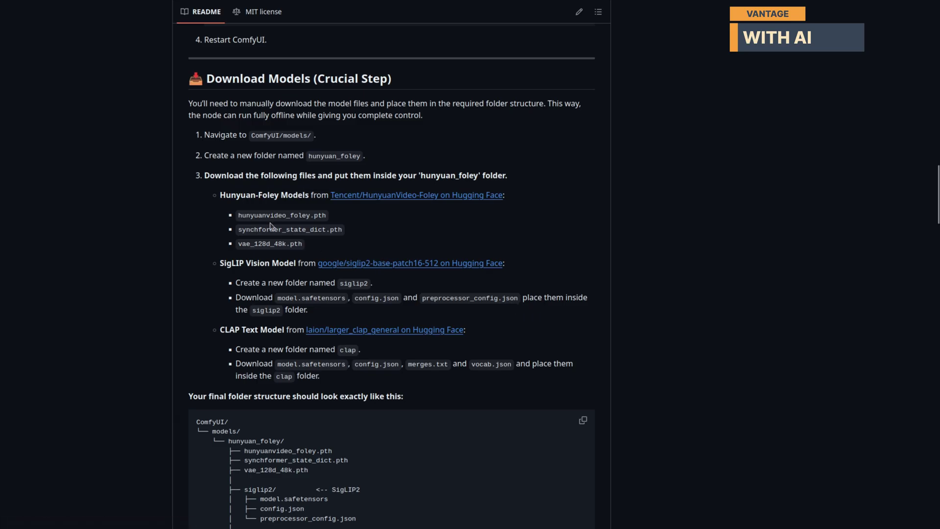
{"action": "left_click", "coordinate": [321, 264]}
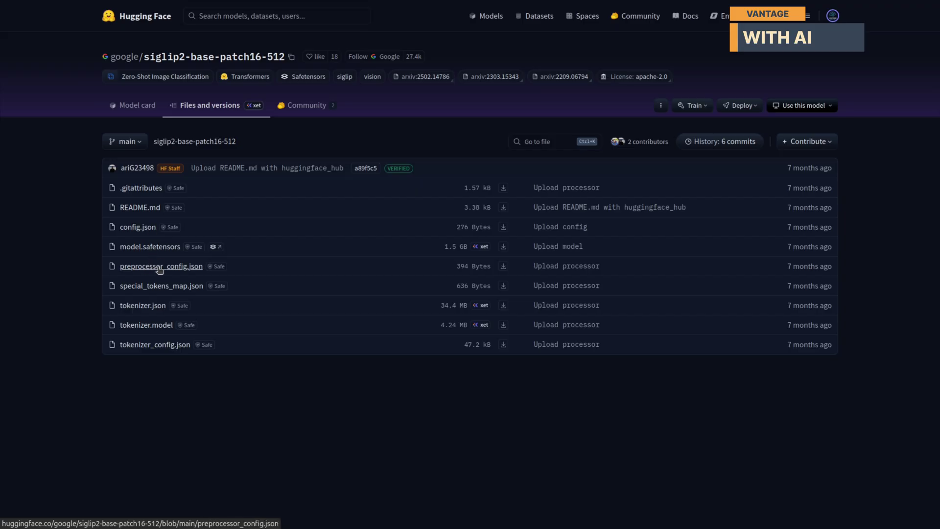
Return to the README, scroll to the models folder structure, and zoom in two steps.
{"action": "key", "text": "alt+Left"}
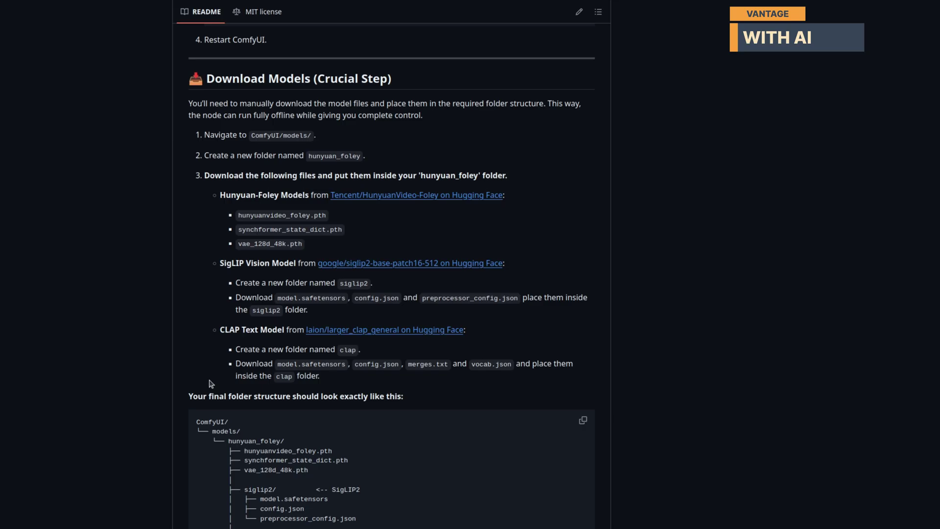
{"action": "scroll", "coordinate": [141, 389], "scroll_direction": "down", "scroll_amount": 5}
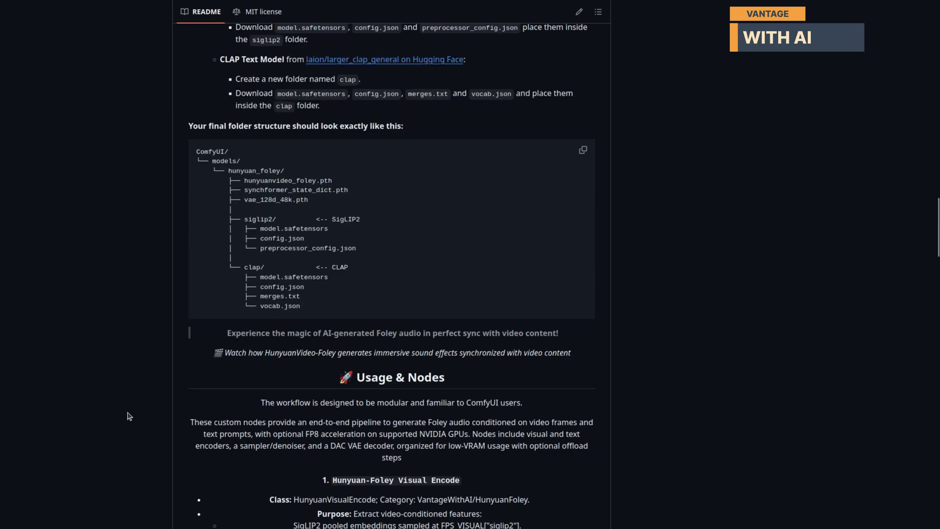
{"action": "key", "text": "ctrl+plus"}
{"action": "key", "text": "ctrl+plus"}
{"action": "key", "text": "ctrl+plus"}
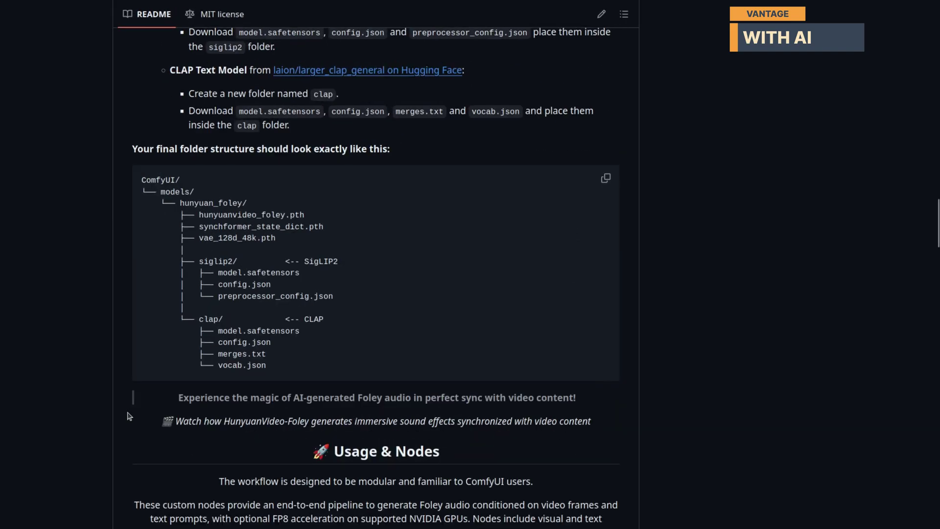
{"action": "key", "text": "ctrl+plus"}
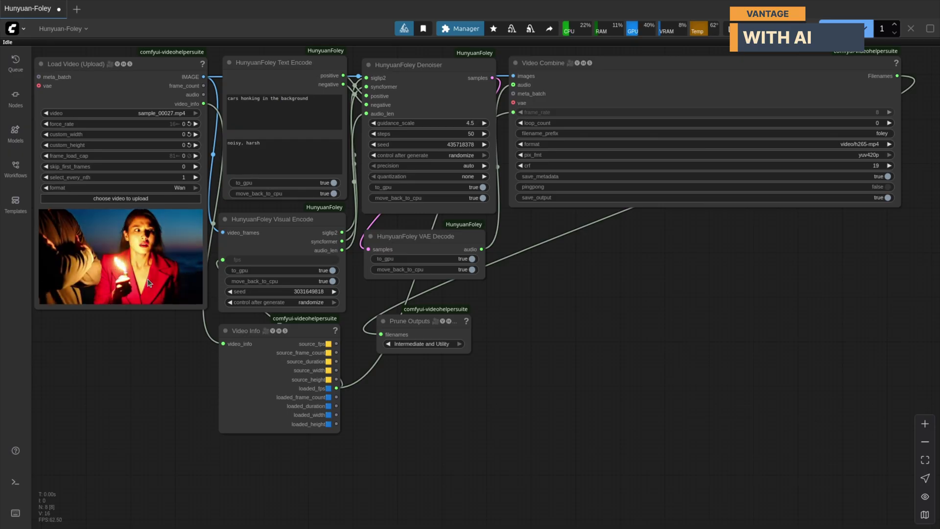
Delete the 'cars honking' prompt and queue foley generation for the candle clip from video alone.
{"action": "left_click", "coordinate": [313, 106]}
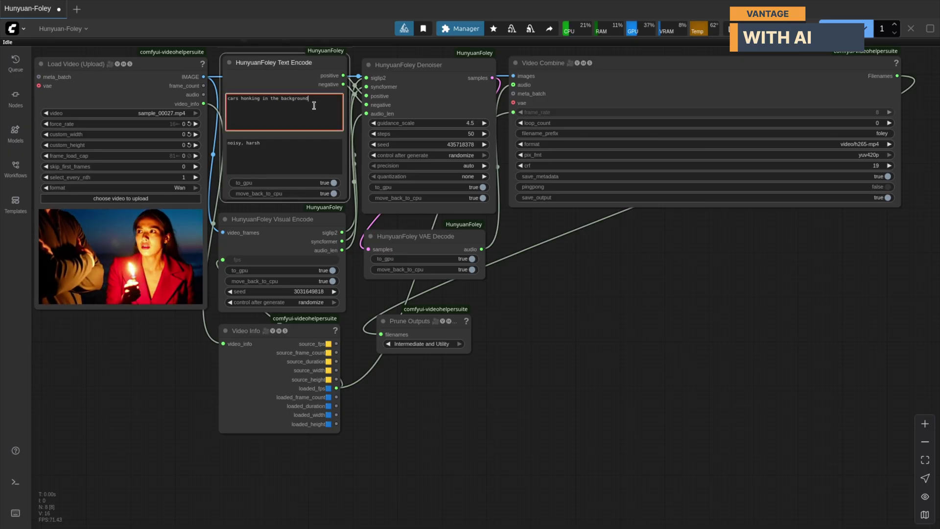
{"action": "key", "text": "ctrl+a"}
{"action": "key", "text": "BackSpace"}
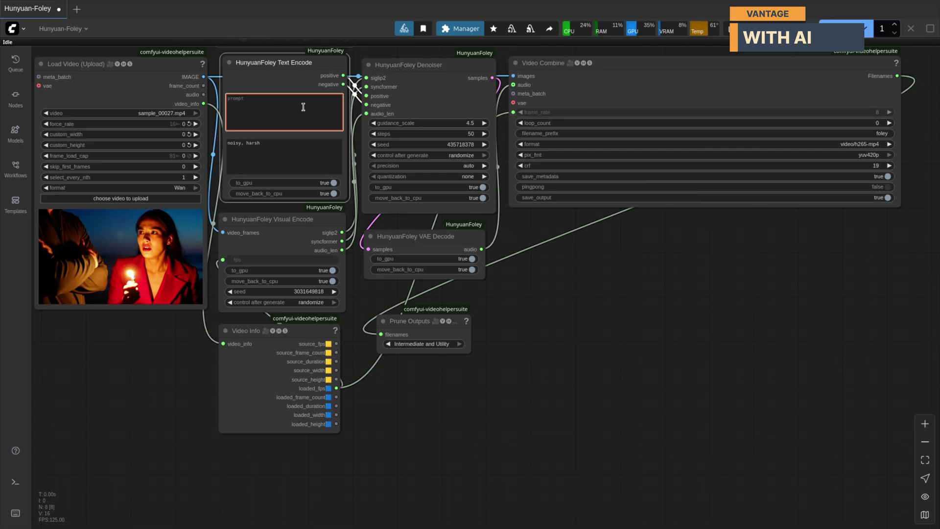
{"action": "left_click", "coordinate": [532, 302]}
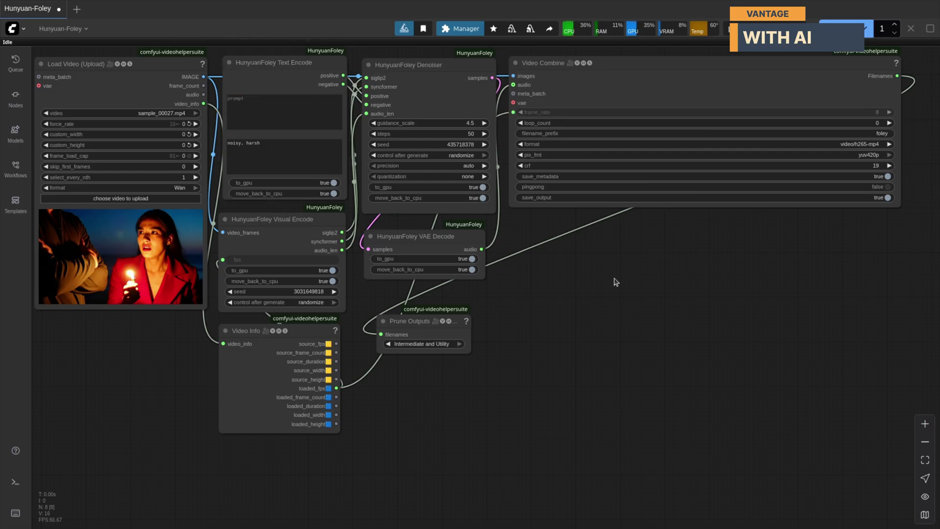
{"action": "key", "text": "ctrl+Return"}
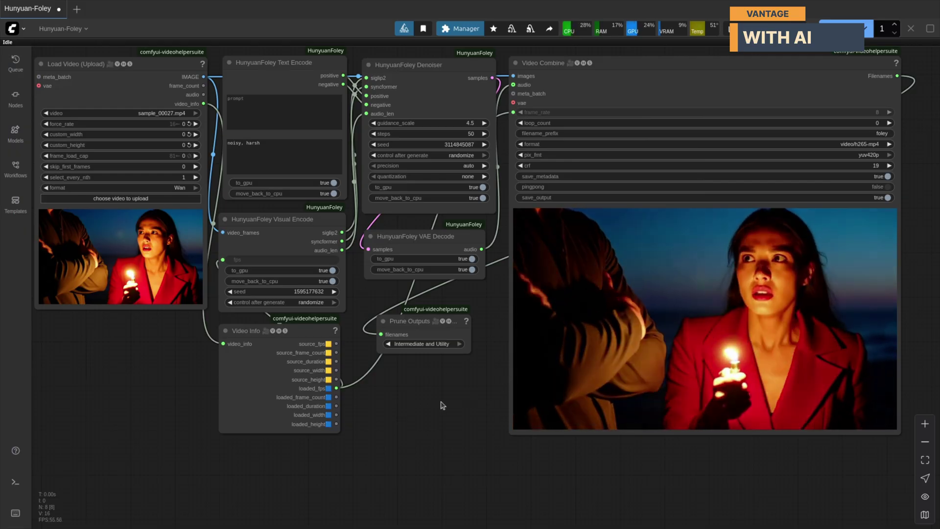
Set the prompt to 'light wind, crickets chirping in the dark' and queue the workflow.
{"action": "left_click", "coordinate": [254, 110]}
{"action": "type", "text": "light wind, crickets c"}
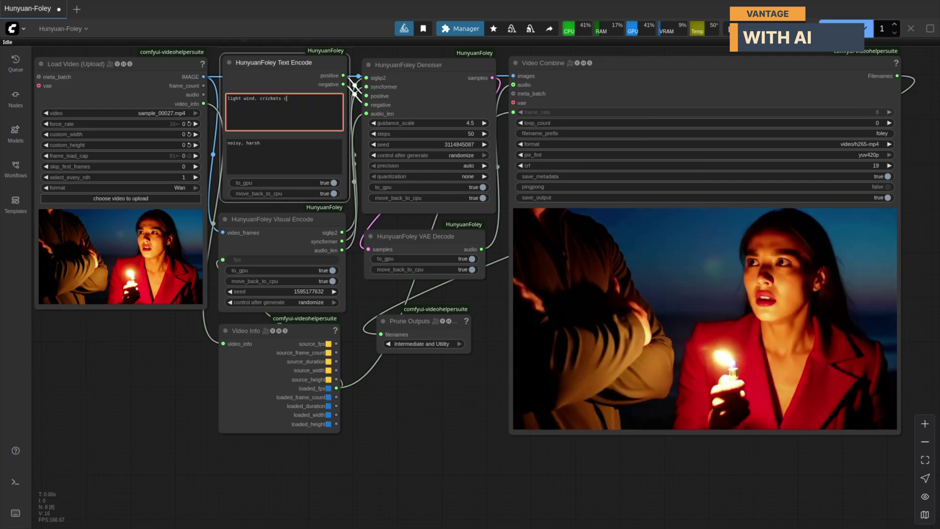
{"action": "type", "text": "hirping in"}
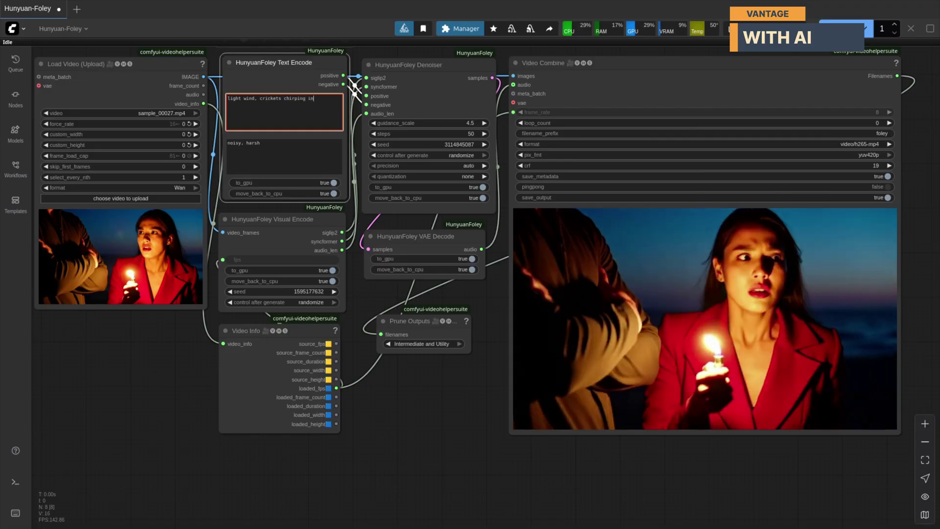
{"action": "type", "text": " the dark"}
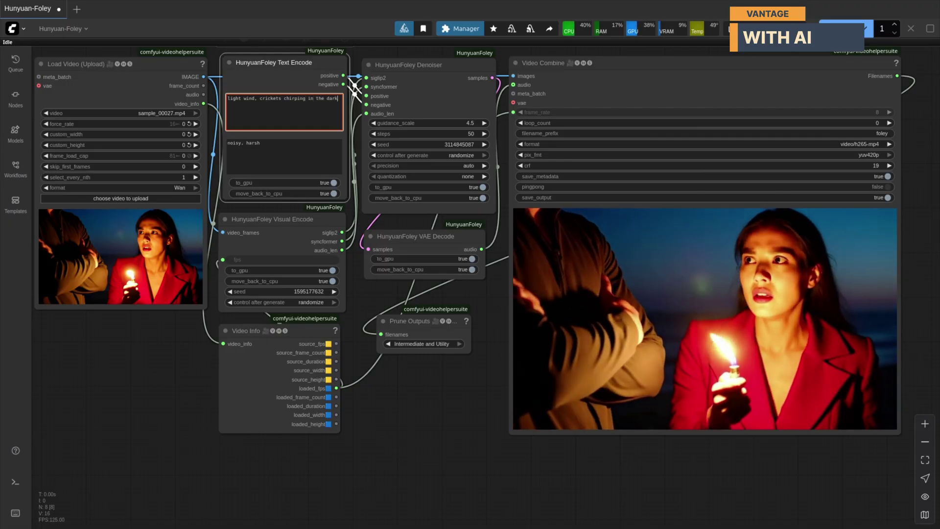
{"action": "key", "text": "ctrl+Return"}
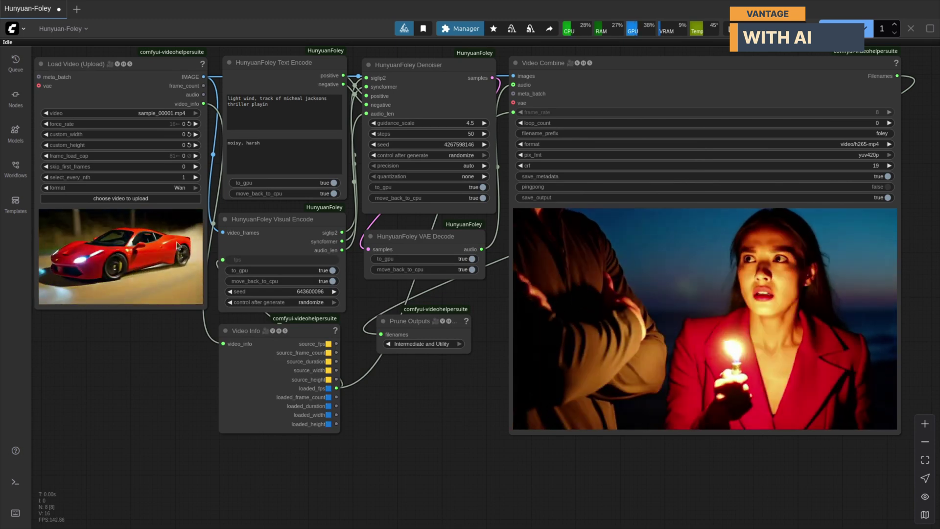
Empty the sound prompt and run the workflow on sample_00001.mp4.
{"action": "left_click", "coordinate": [295, 124]}
{"action": "key", "text": "ctrl+a"}
{"action": "key", "text": "Delete"}
{"action": "key", "text": "ctrl+Return"}
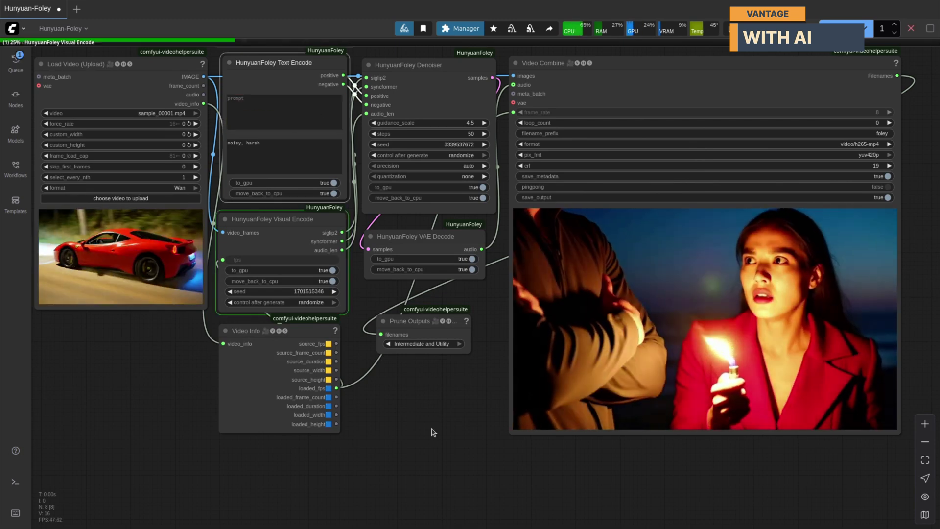